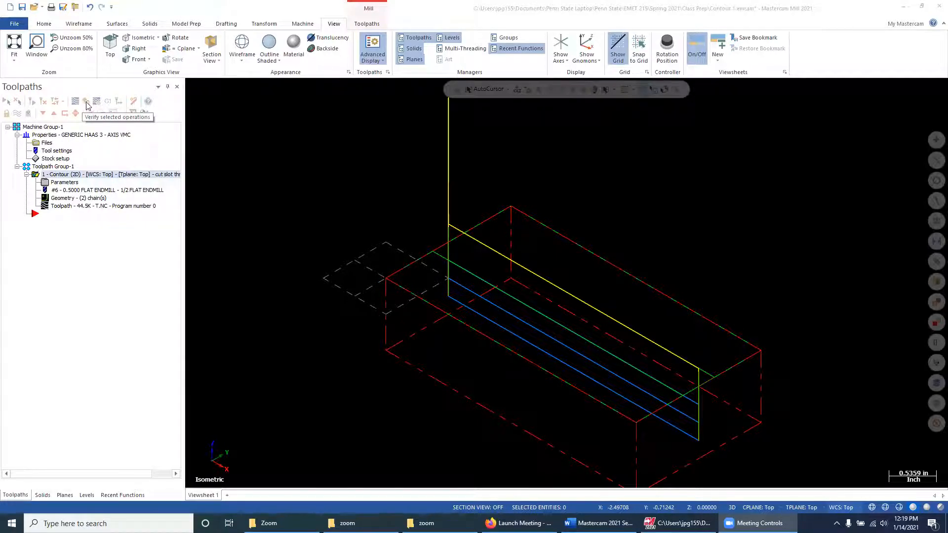
Open the verification simulation of the contour operation to view the uncut stock, and close the simulator
left_click(85, 101)
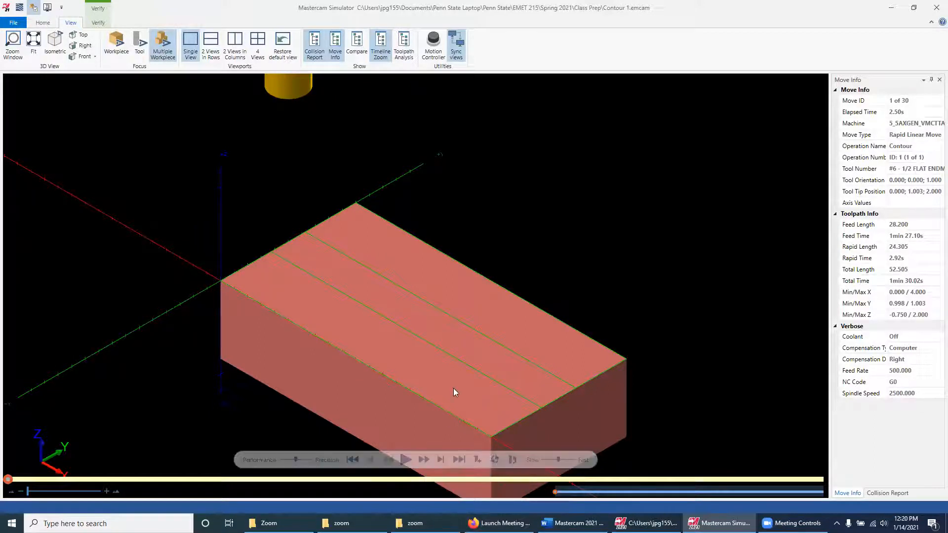
left_click(935, 10)
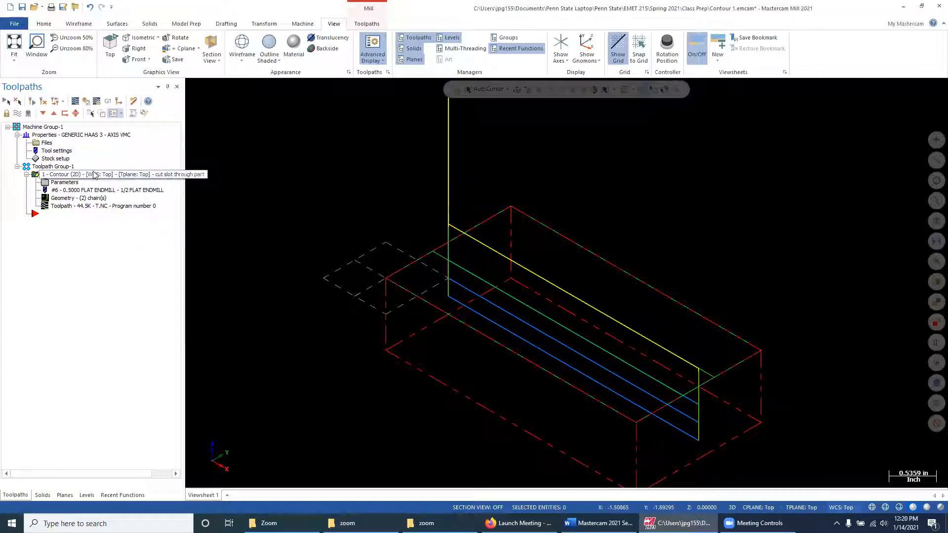
Review the contour operation's cut parameters, linking parameters and depth cut settings, and confirm the dialog
left_click(46, 184)
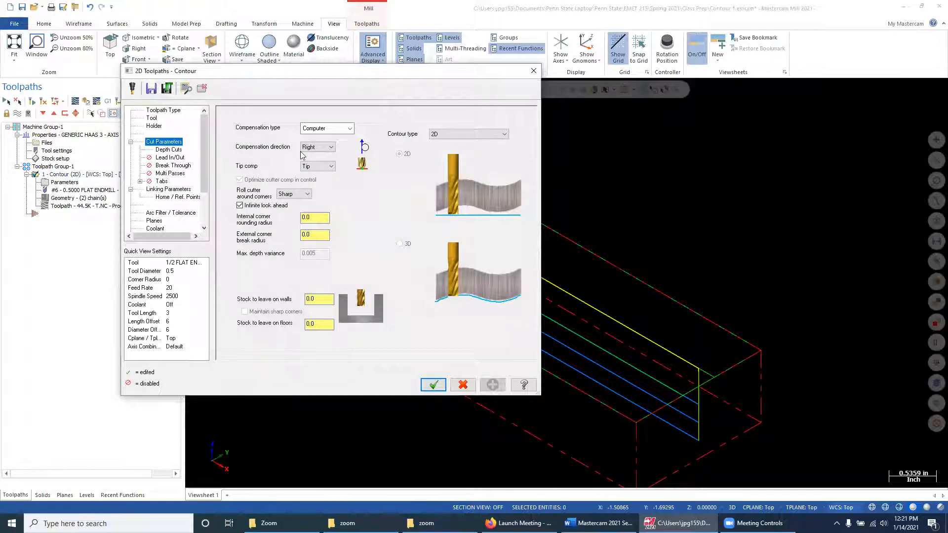
left_click(166, 189)
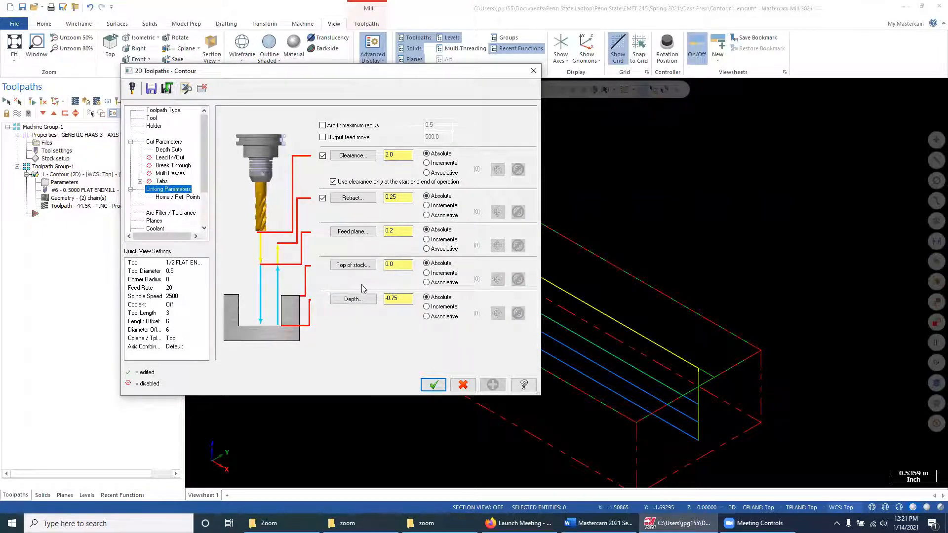
left_click(390, 298)
left_click(168, 149)
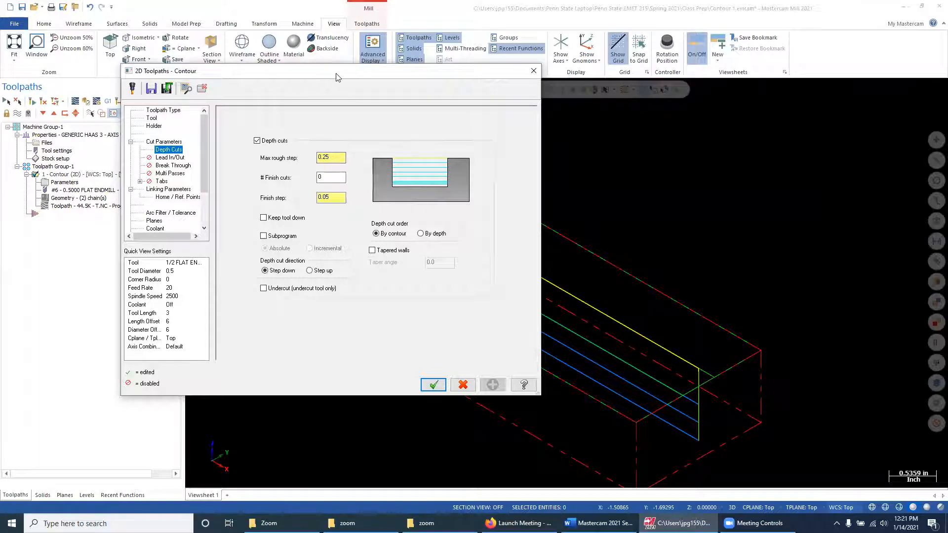
left_click_drag(336, 73, 215, 70)
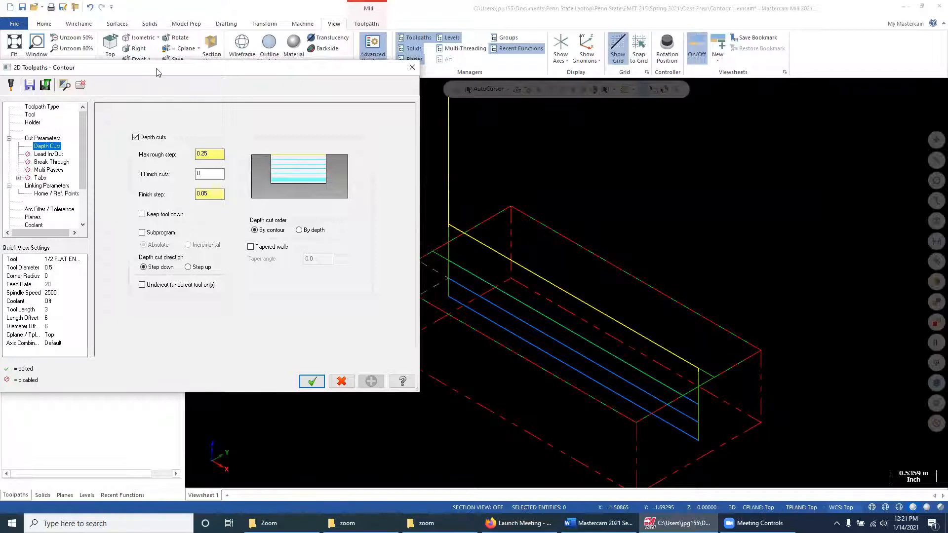
left_click_drag(157, 70, 302, 66)
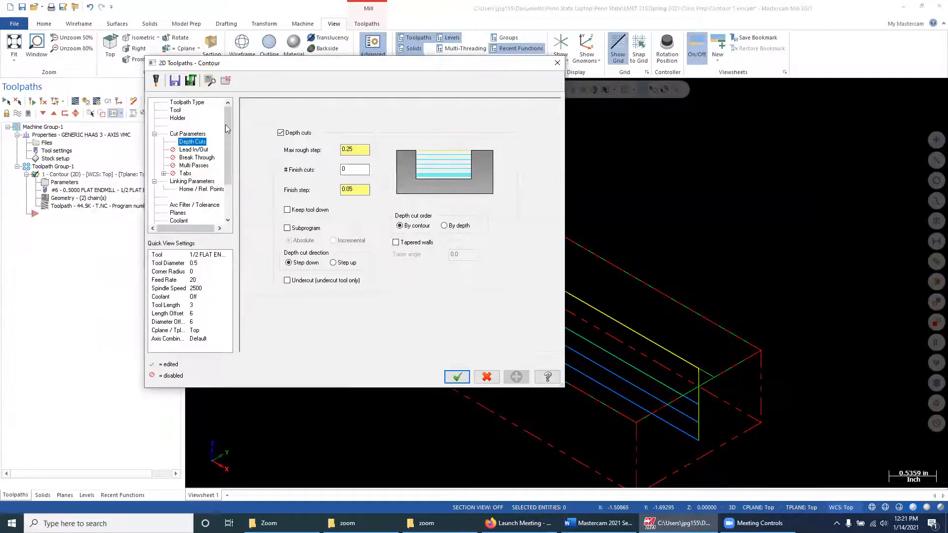
left_click(458, 378)
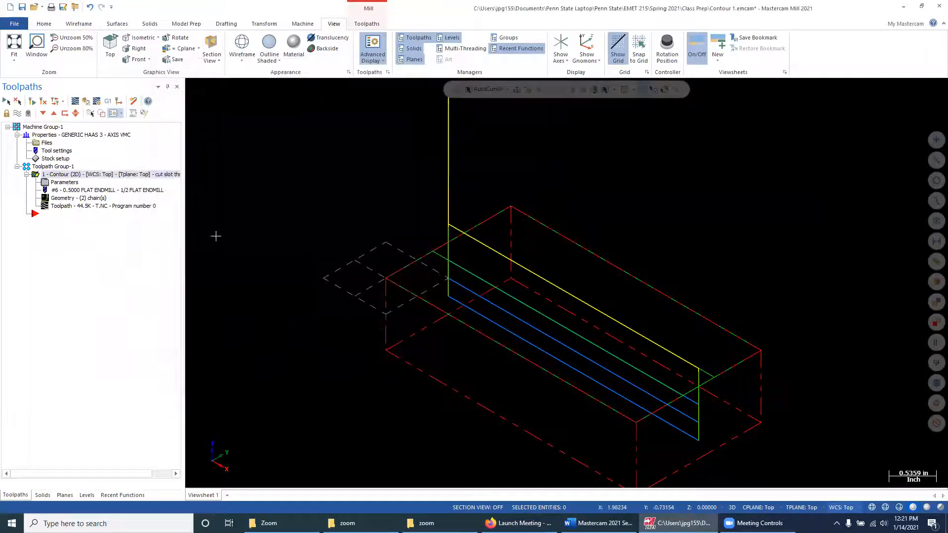
Verify the contour operation by advancing the simulation move by move from the first plunge to the end of the toolpath
left_click(86, 102)
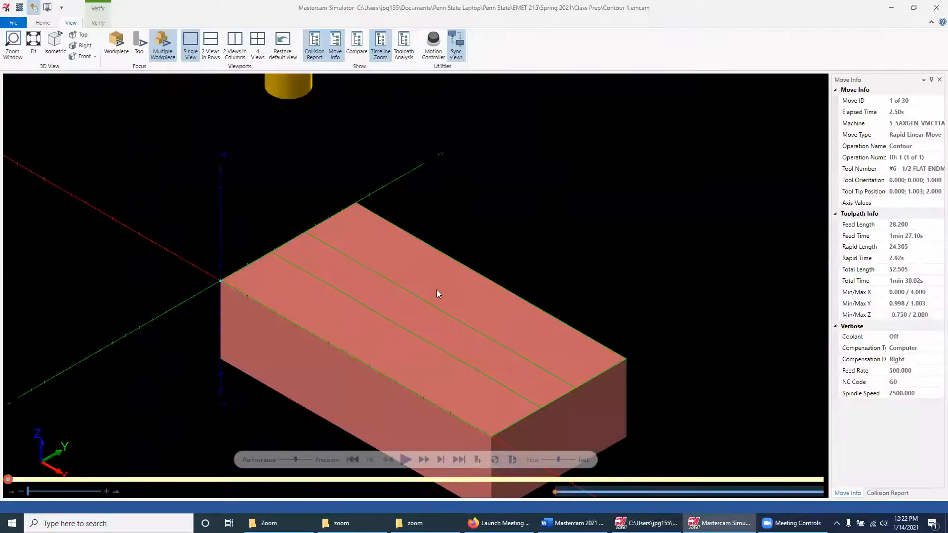
left_click(423, 461)
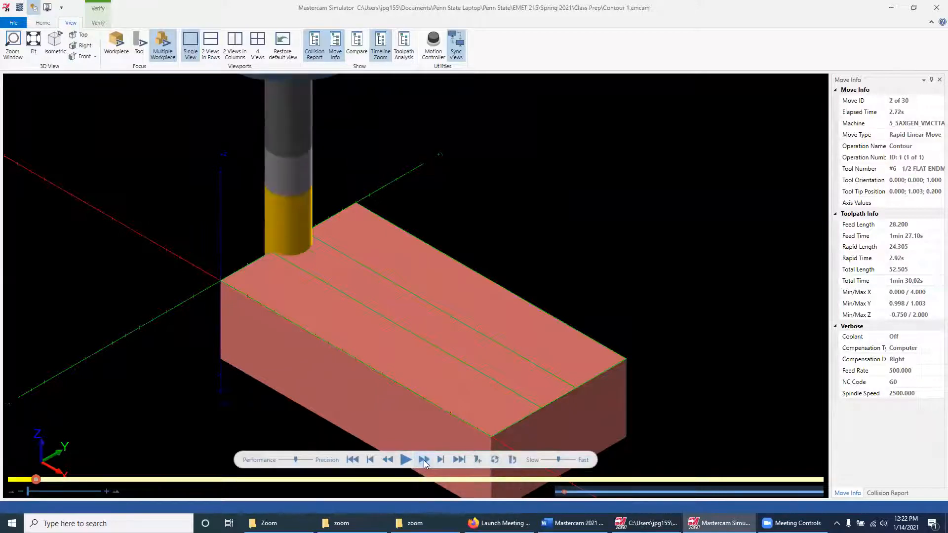
left_click(424, 460)
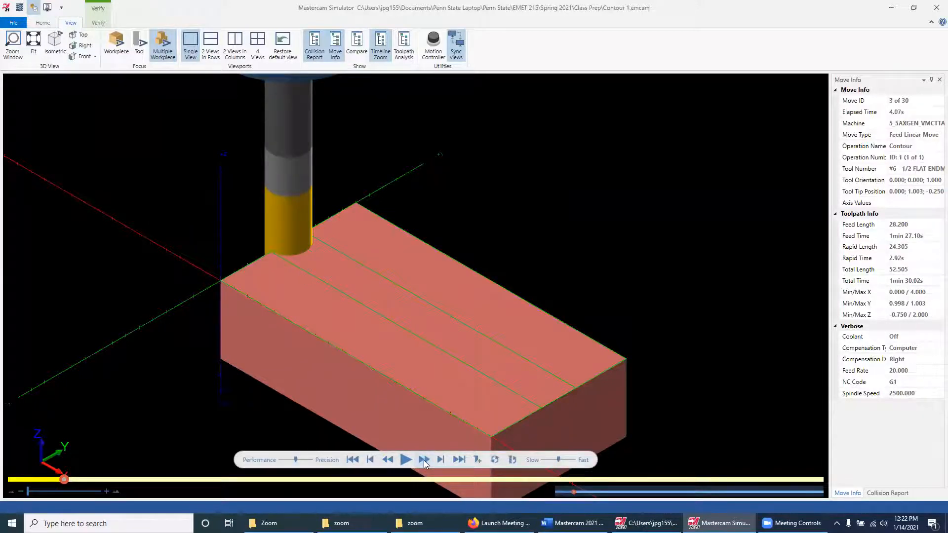
left_click(424, 460)
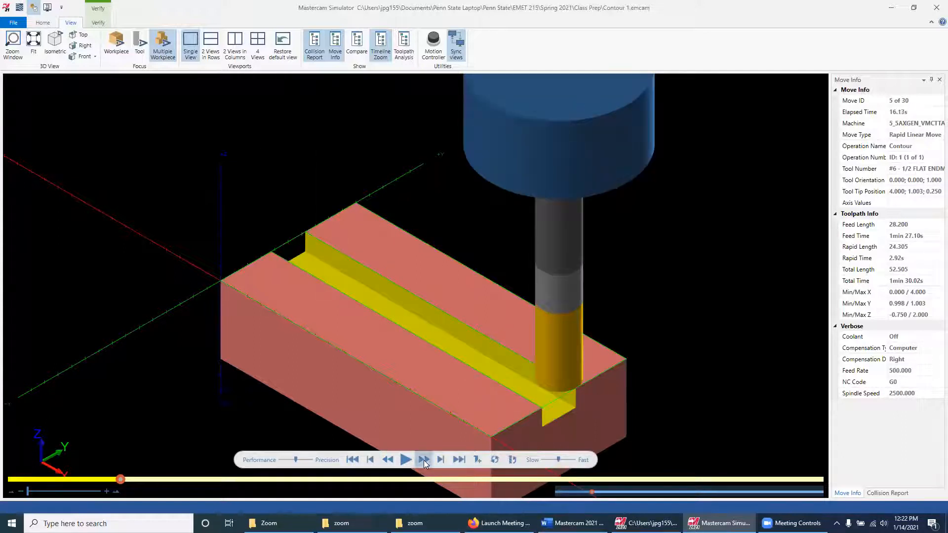
left_click(423, 460)
left_click(424, 460)
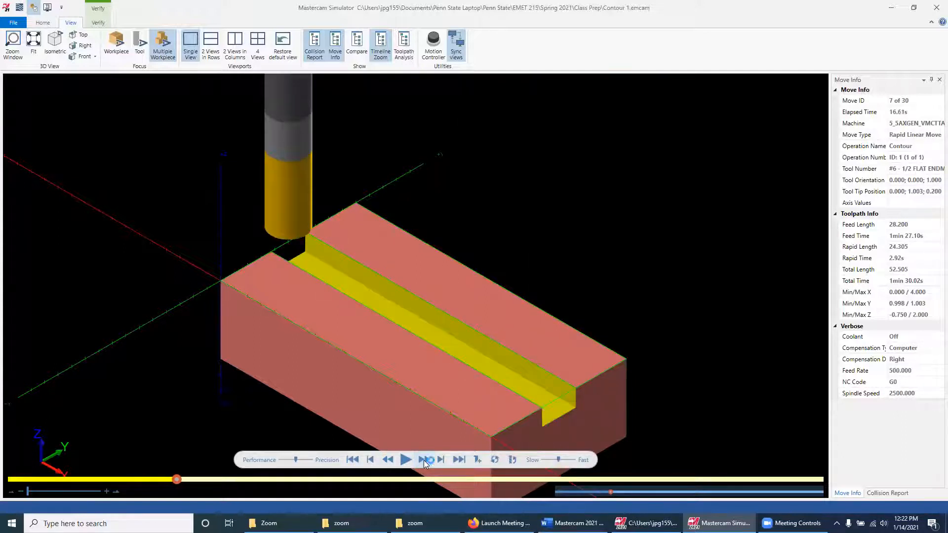
left_click(423, 460)
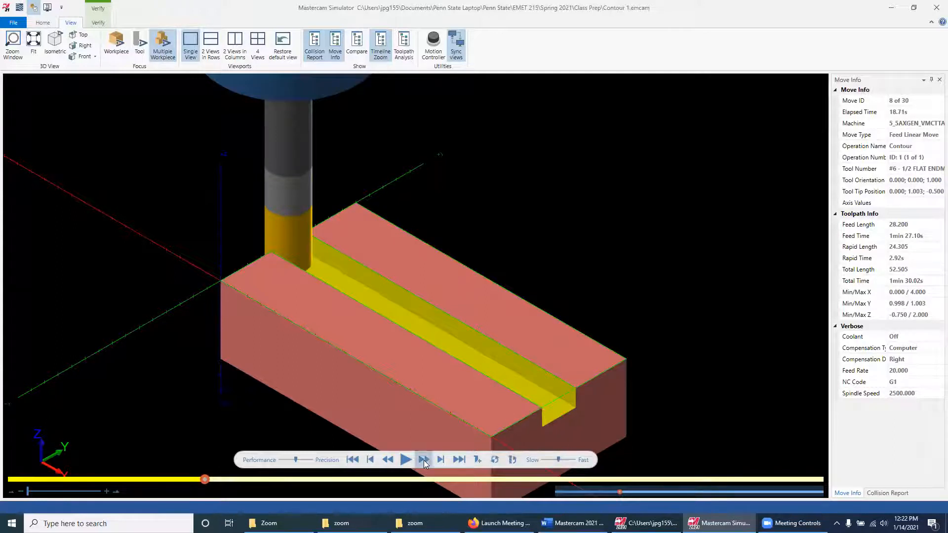
left_click(423, 460)
left_click(424, 460)
left_click(424, 460)
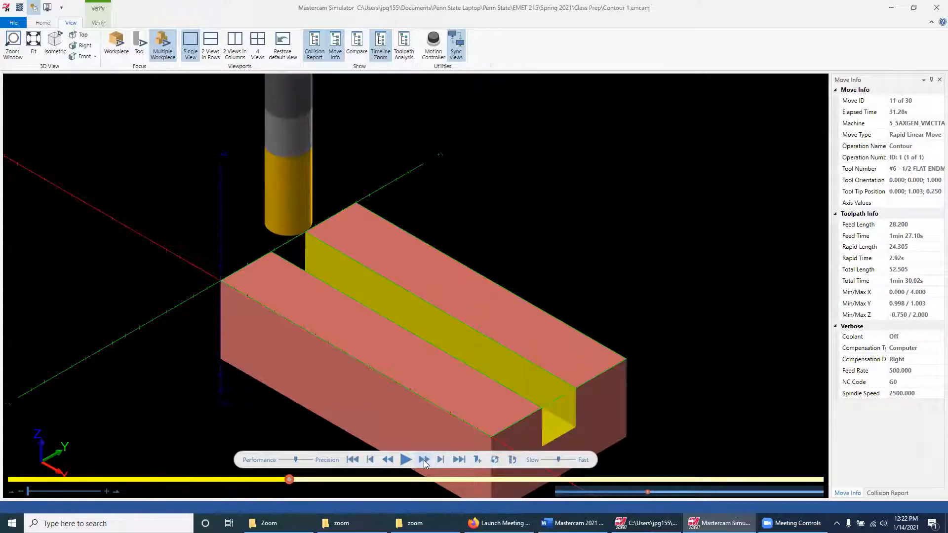
left_click(424, 460)
left_click(424, 460)
left_click(424, 460)
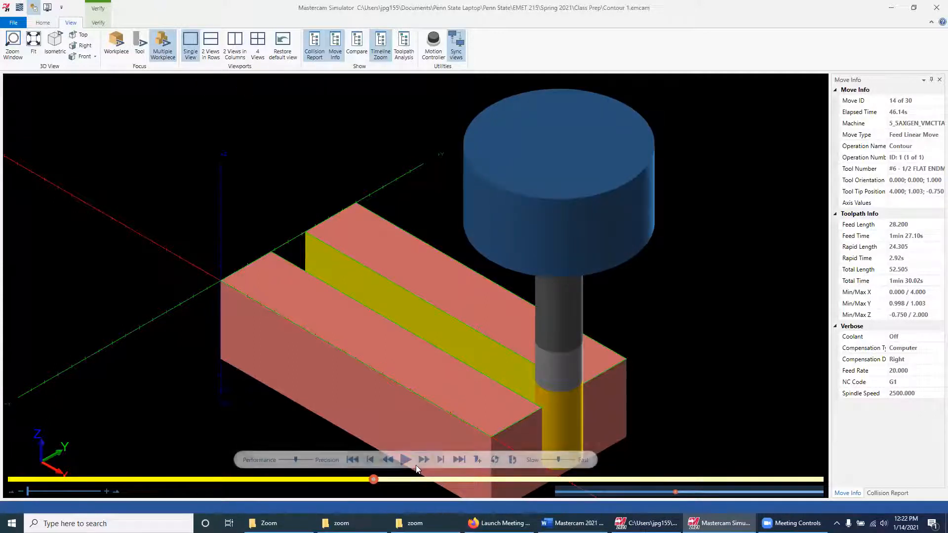
left_click(424, 461)
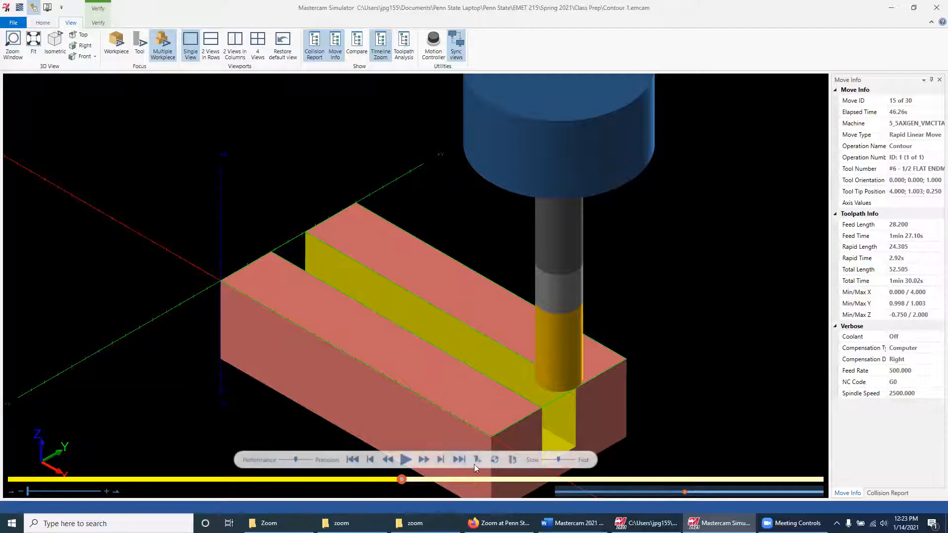
left_click(424, 460)
left_click(425, 460)
left_click(424, 459)
left_click(425, 459)
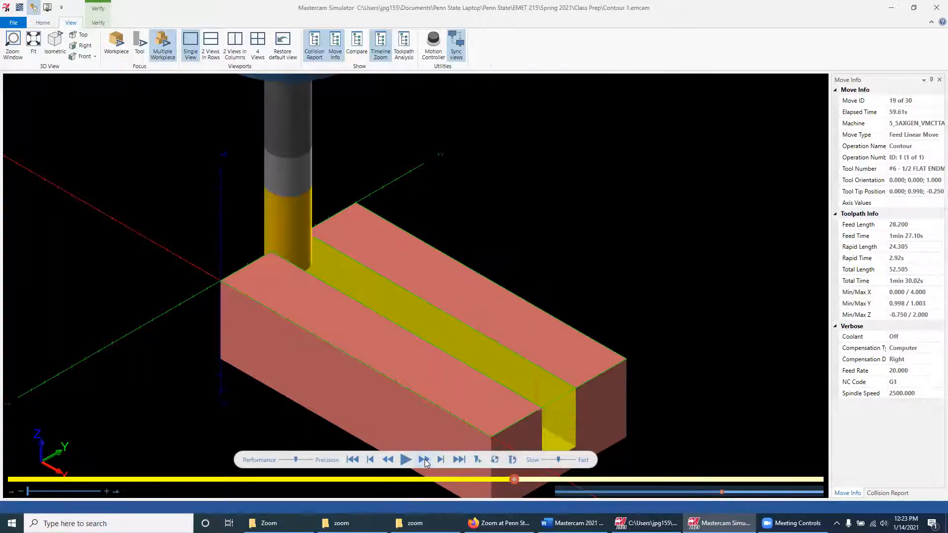
left_click(425, 459)
left_click(425, 459)
left_click(425, 459)
left_click(425, 459)
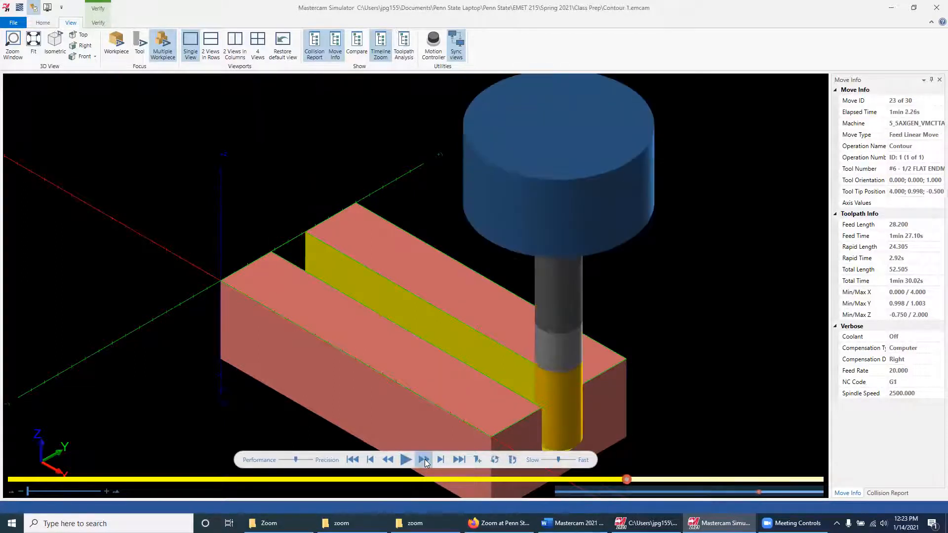
left_click(425, 459)
left_click(425, 459)
left_click(425, 460)
left_click(425, 459)
left_click(425, 459)
left_click(425, 460)
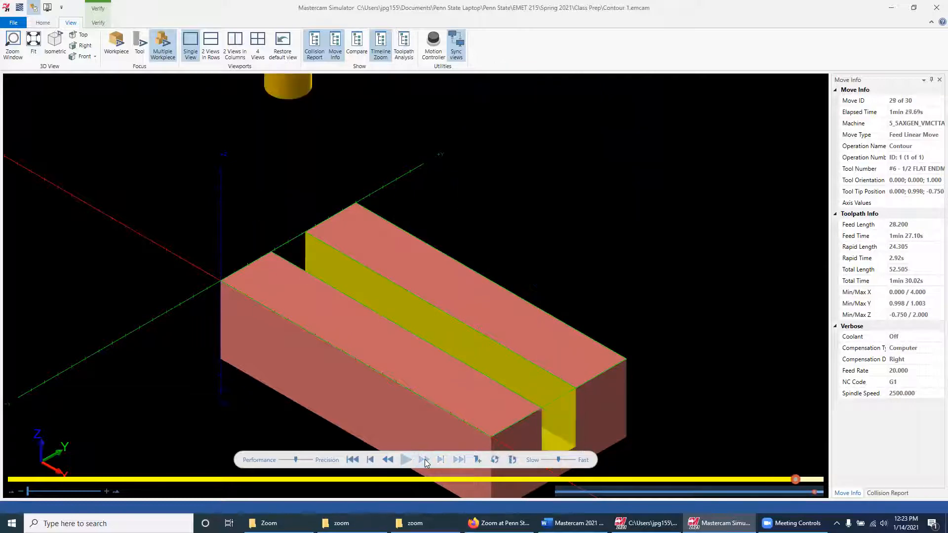
left_click(425, 460)
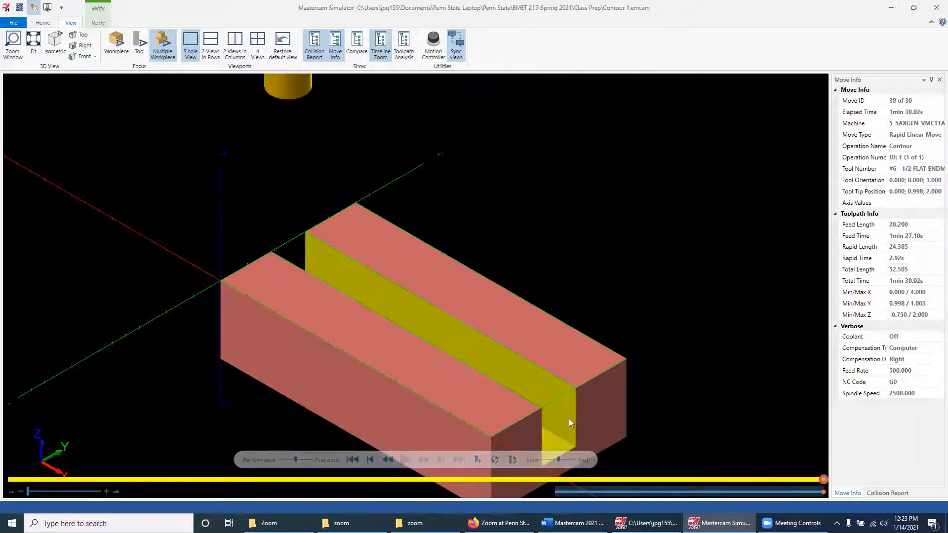
Rewind the simulation, play the complete slot cut from the start, and close the simulator
left_click(353, 460)
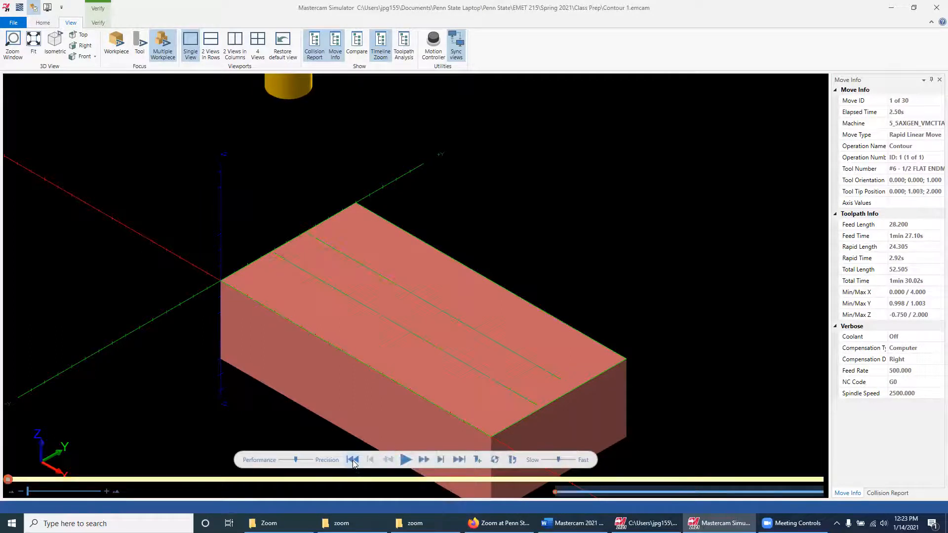
left_click(402, 460)
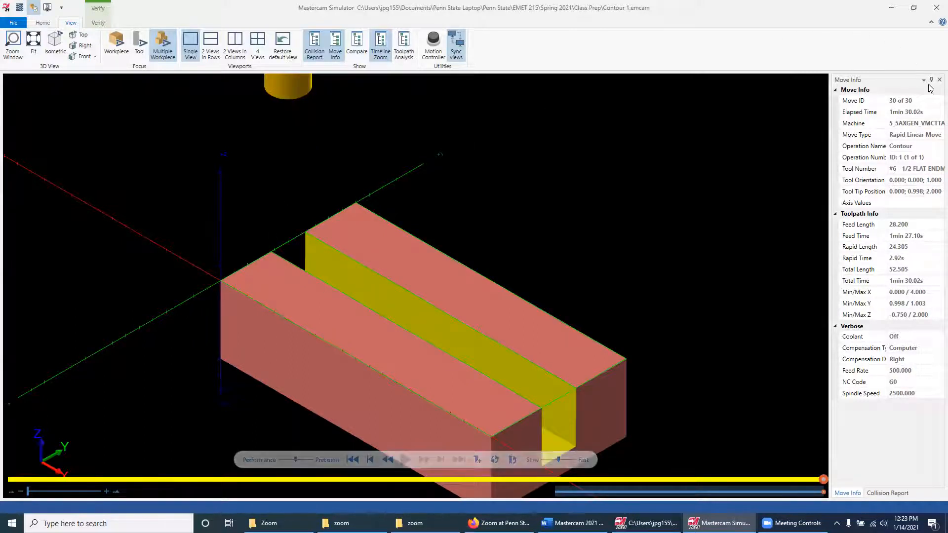
left_click(935, 11)
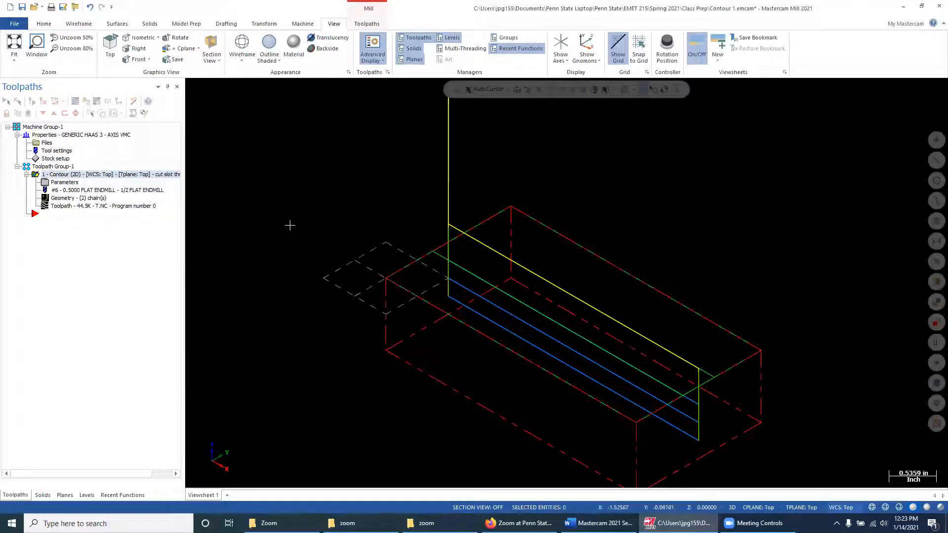
Review the contour operation's depth cuts and cutter compensation settings beside the toolpath geometry, and confirm the dialog
left_click(64, 182)
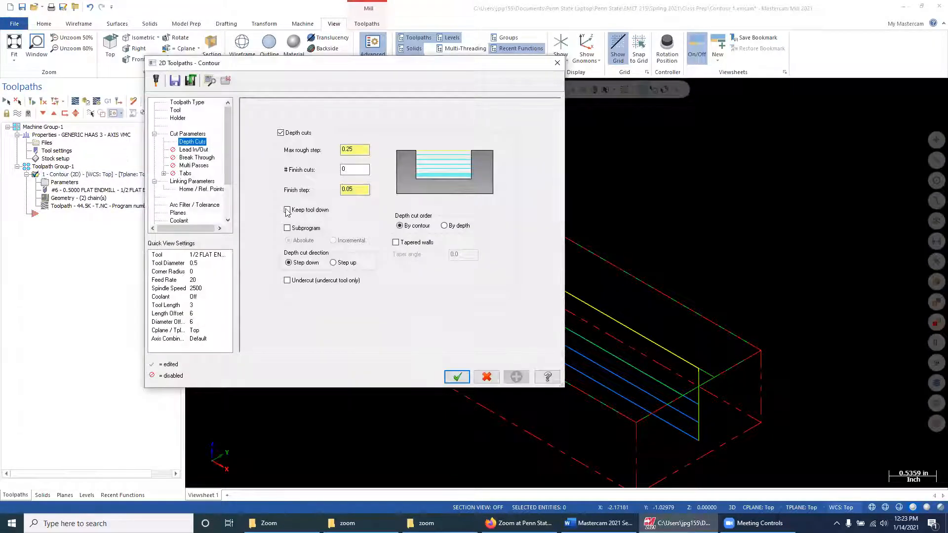
left_click_drag(294, 65, 309, 115)
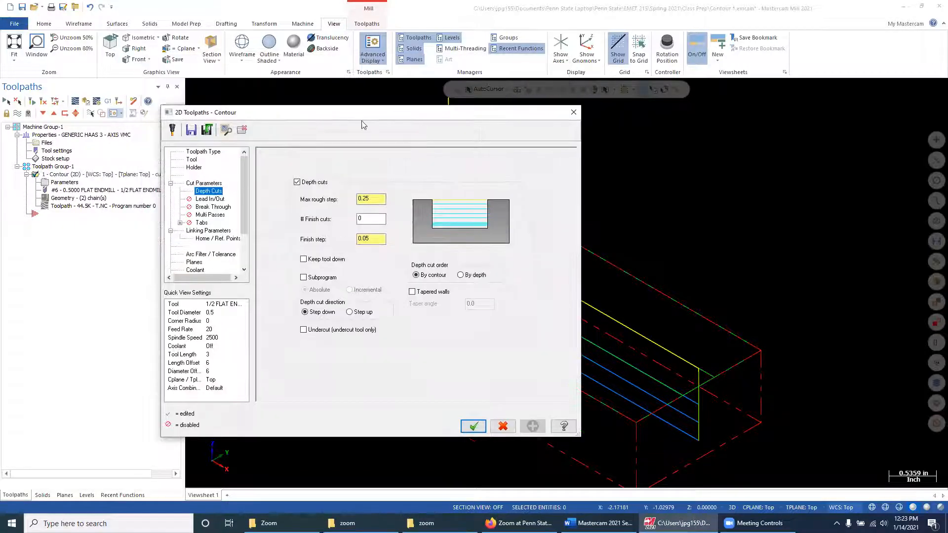
left_click(204, 183)
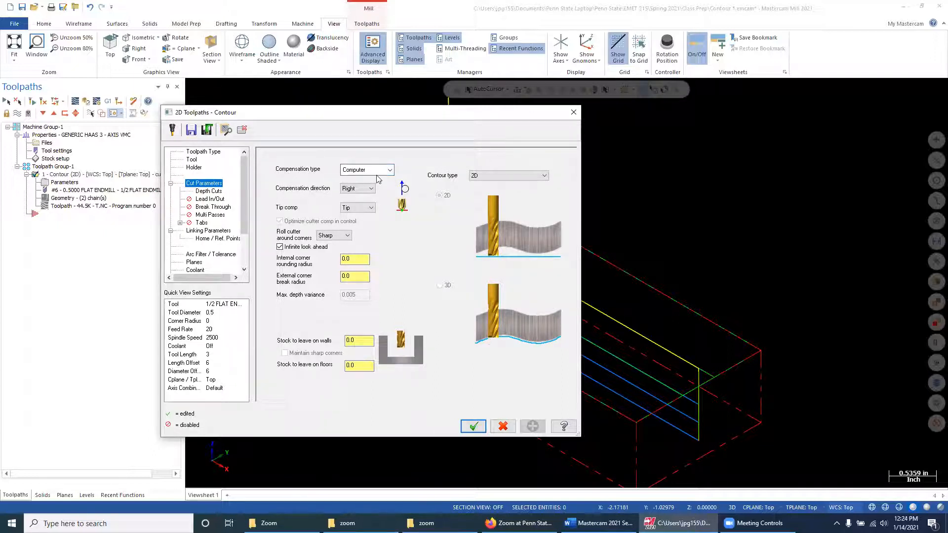
left_click_drag(378, 116, 208, 108)
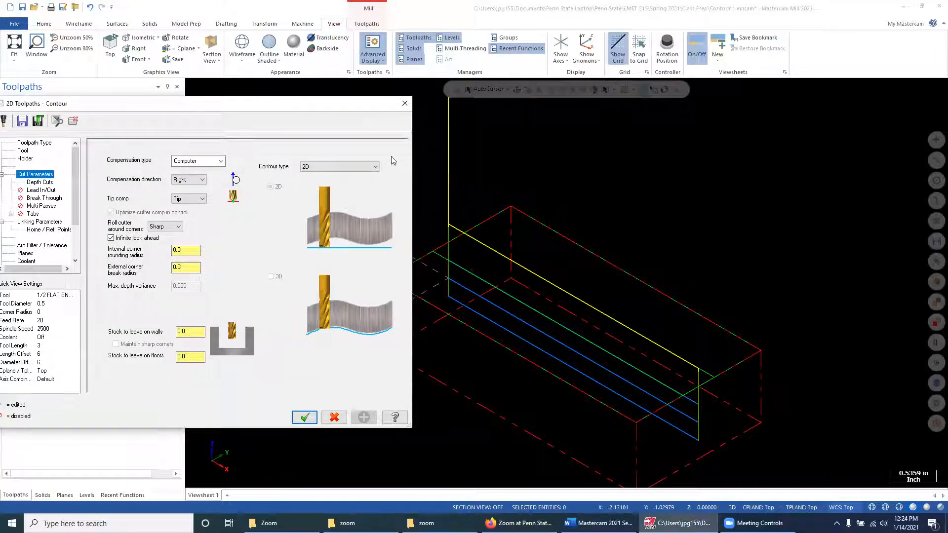
left_click(305, 418)
Set the contour operation's compensation direction to Left and regenerate its toolpath
left_click(110, 46)
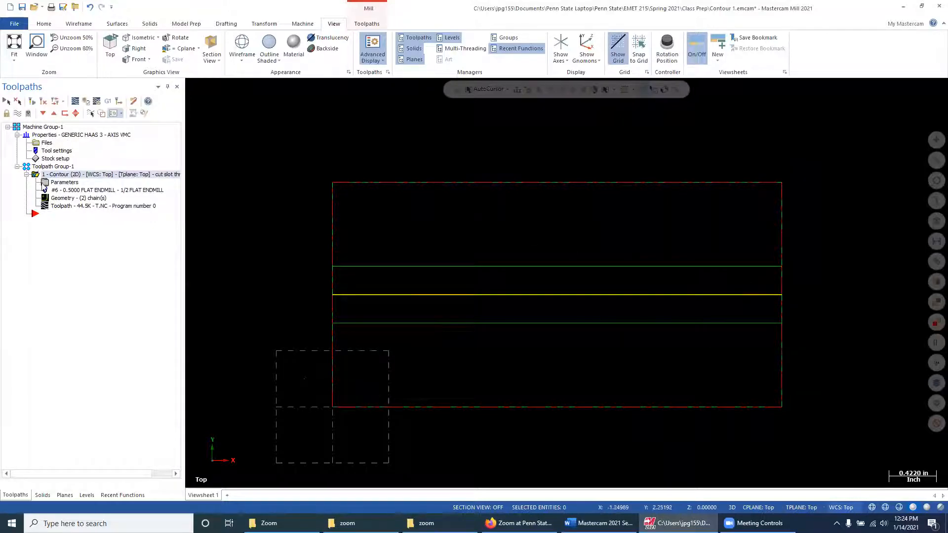
left_click(54, 184)
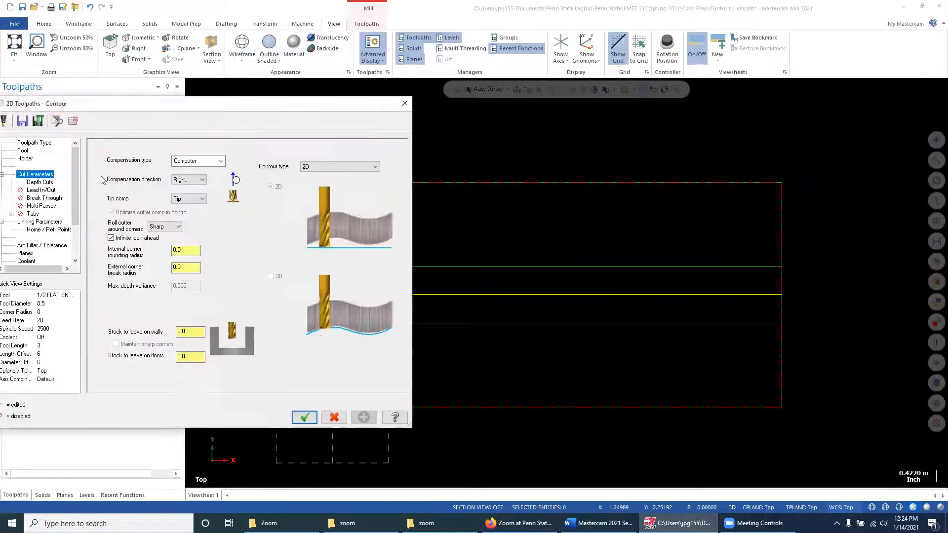
left_click_drag(89, 107, 246, 106)
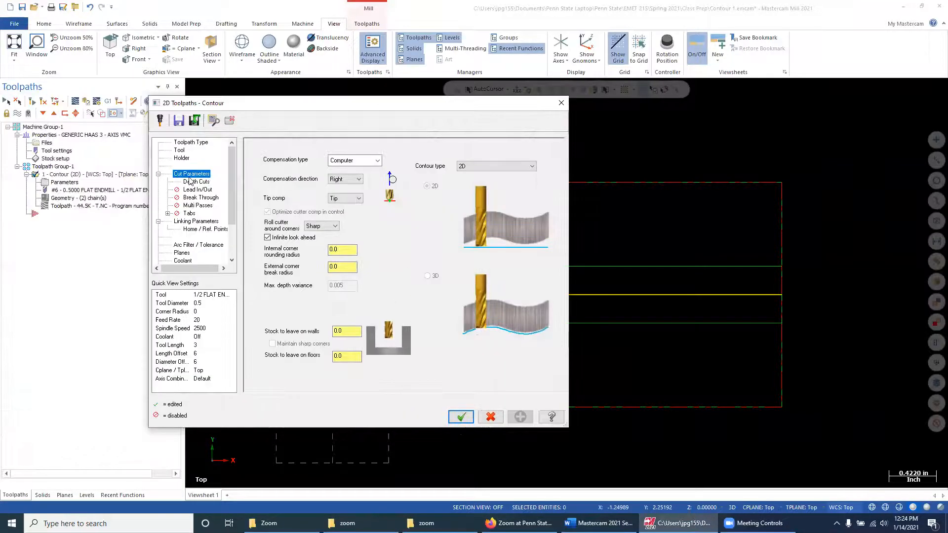
left_click(355, 180)
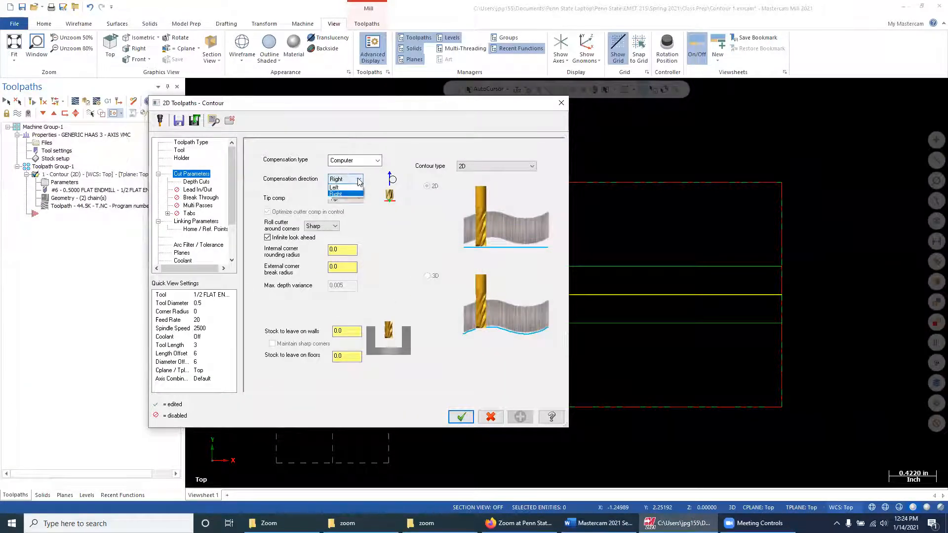
left_click(356, 187)
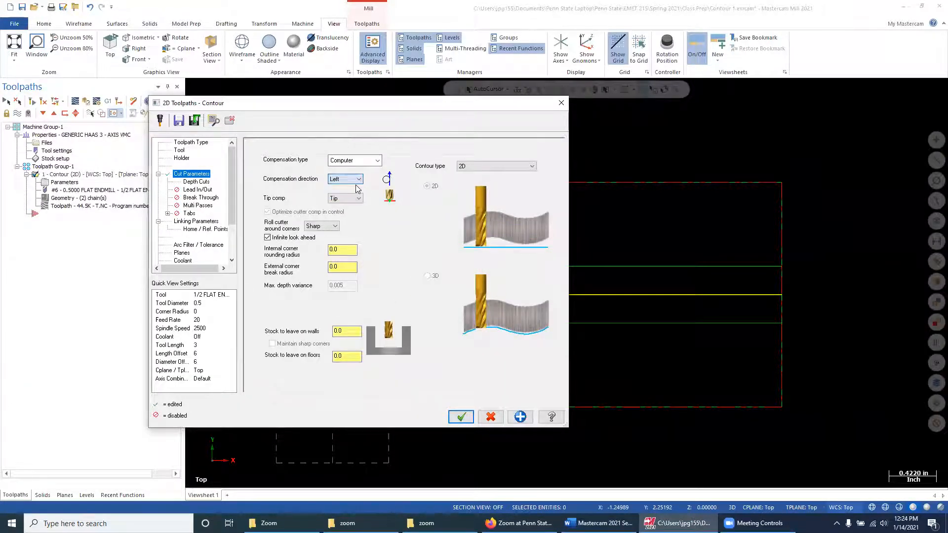
left_click(462, 418)
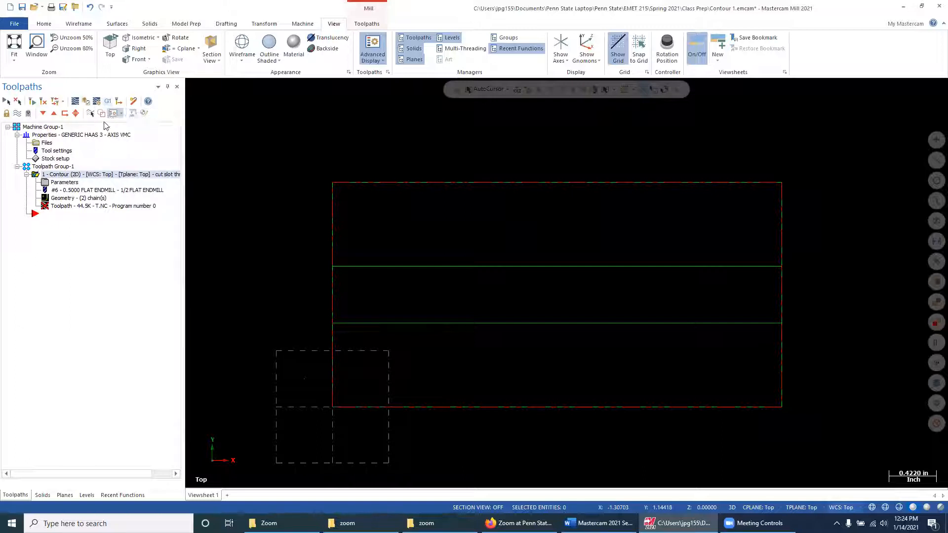
left_click(32, 102)
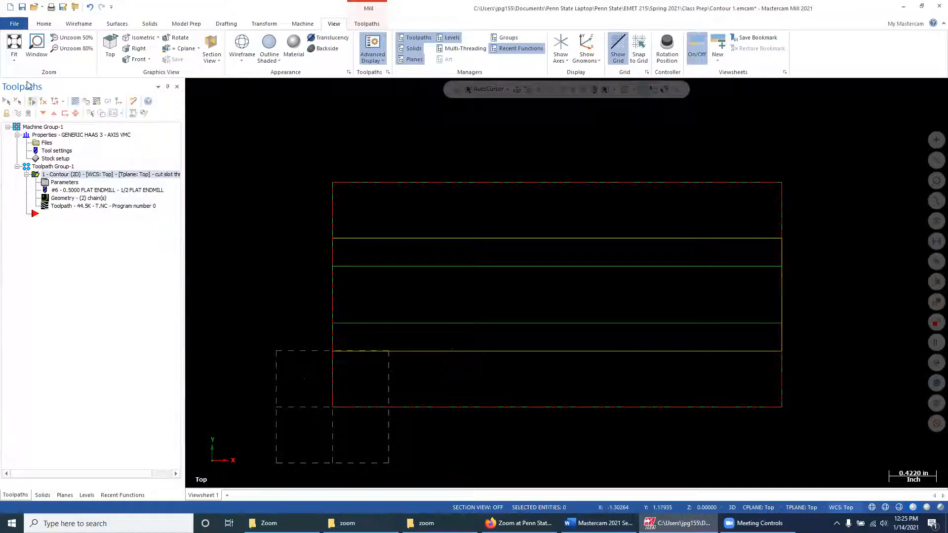
Verify the contour operation in an isometric view by playing the whole cut, and close the simulator
left_click(86, 103)
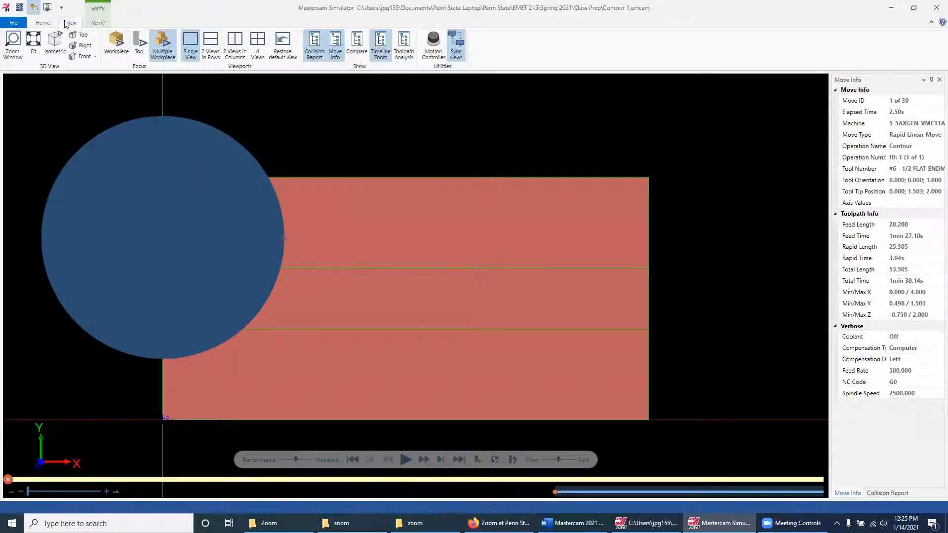
left_click(55, 44)
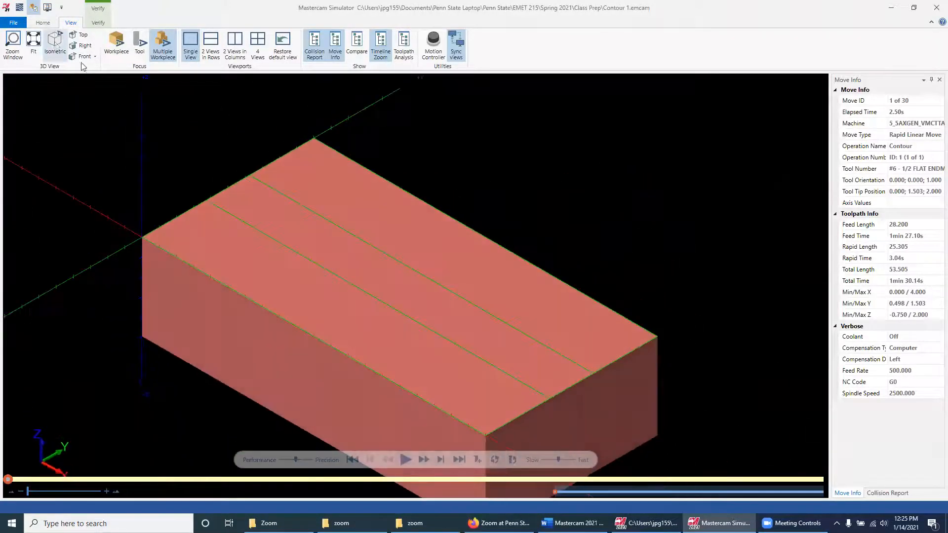
left_click(406, 460)
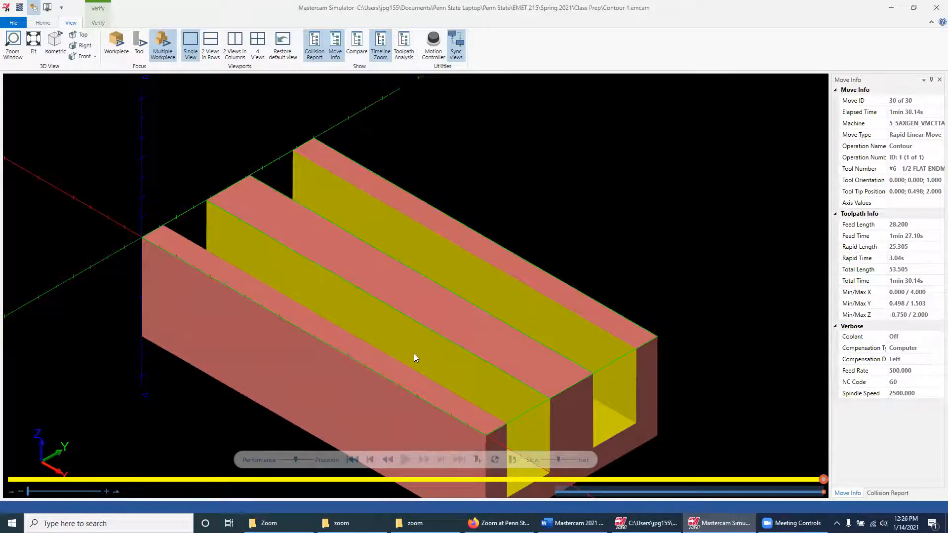
left_click(936, 8)
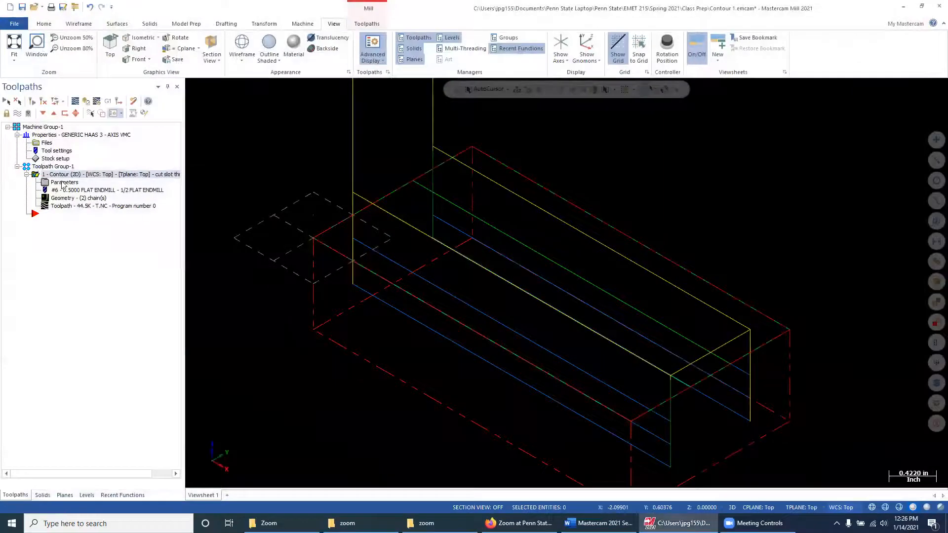
Set the contour operation's compensation direction to Right in its cut parameters and confirm the dialog
left_click(63, 183)
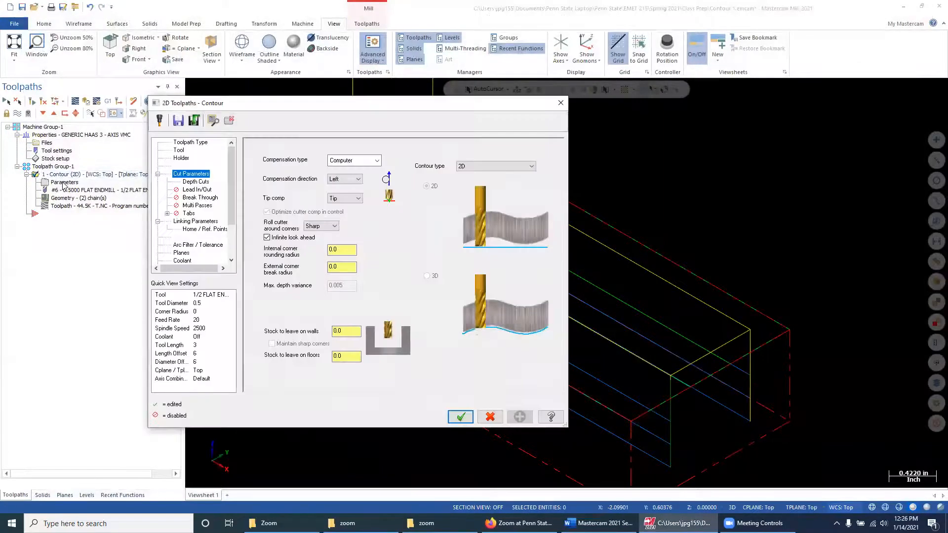
left_click(359, 179)
left_click(343, 196)
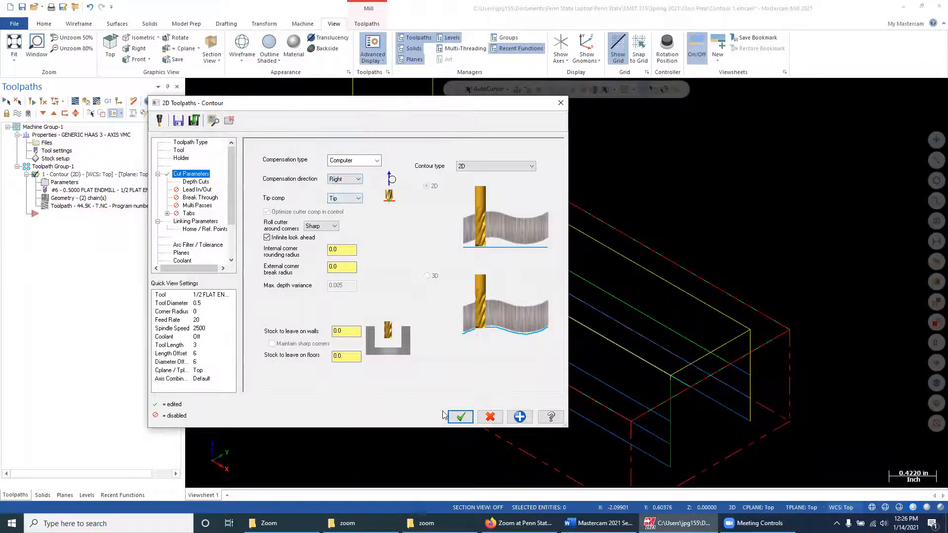
left_click(461, 418)
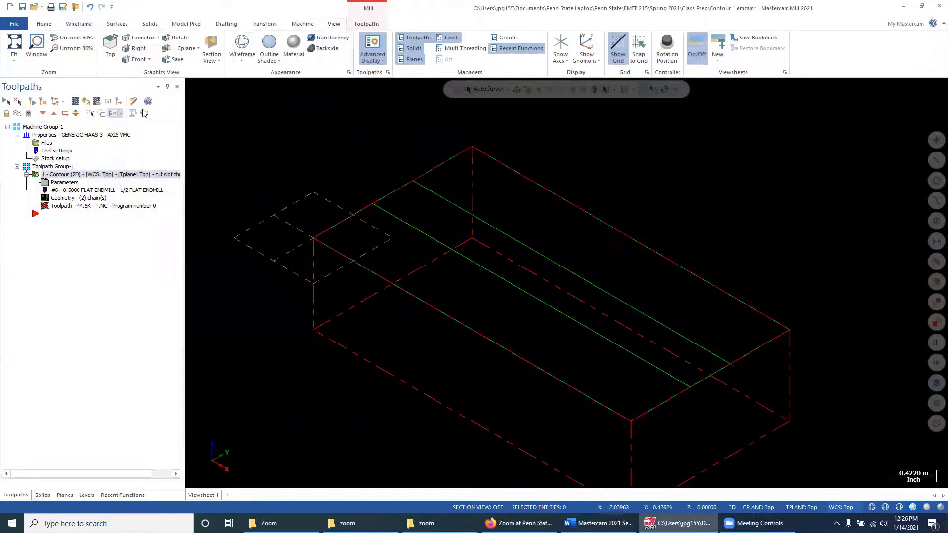
Regenerate the changed contour operation for verification and play the complete slot cut in the simulator
left_click(86, 100)
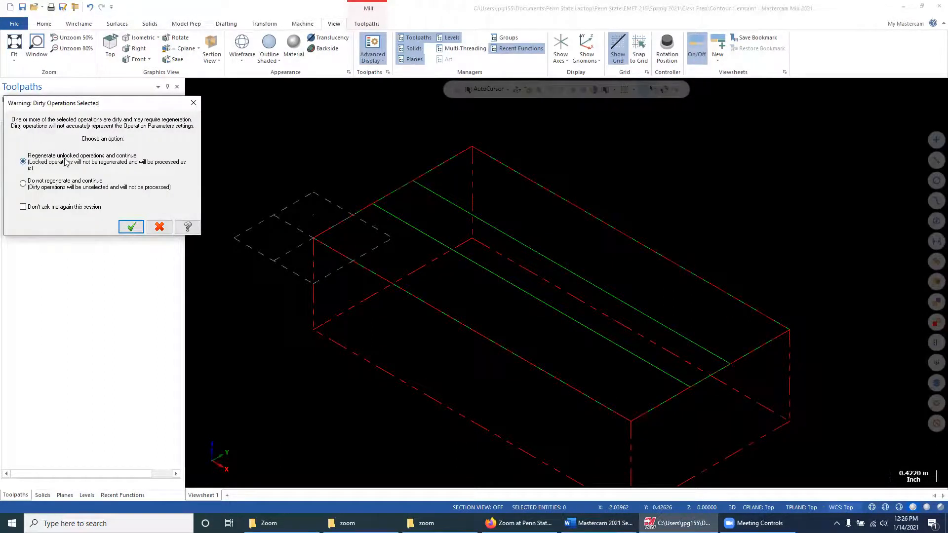
left_click(131, 226)
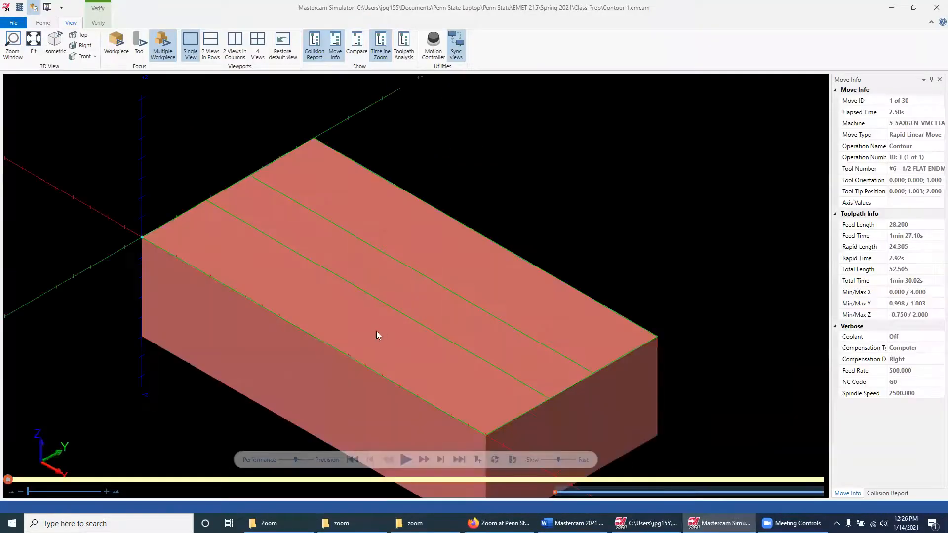
left_click(405, 461)
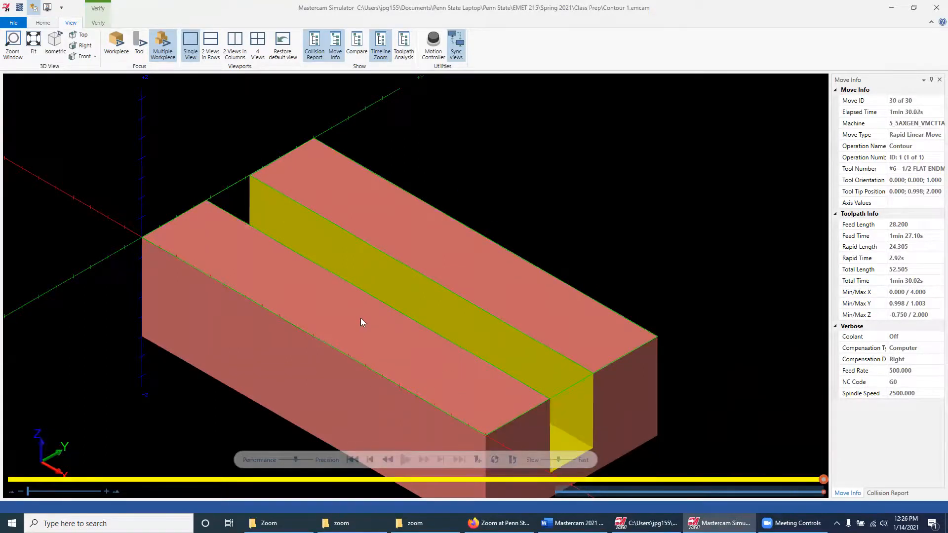
scroll(448, 253, "down", 1)
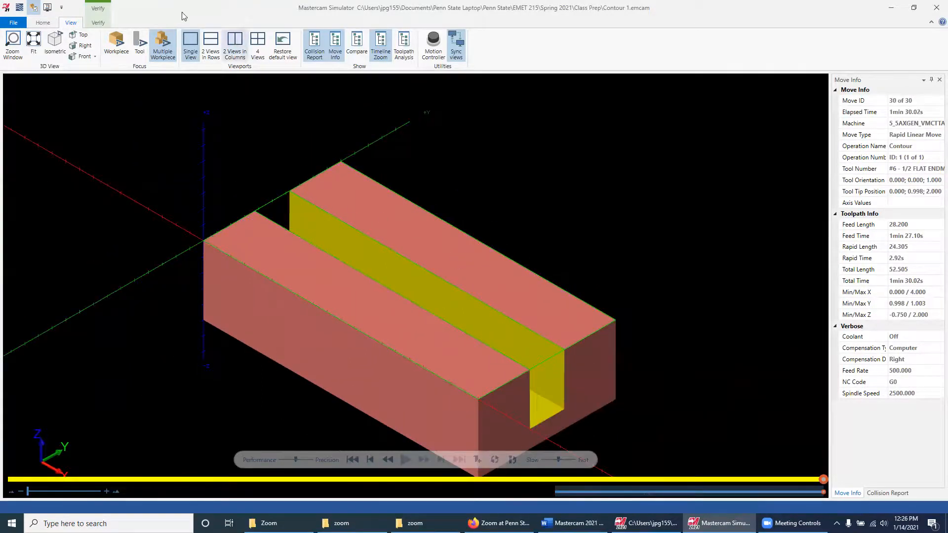